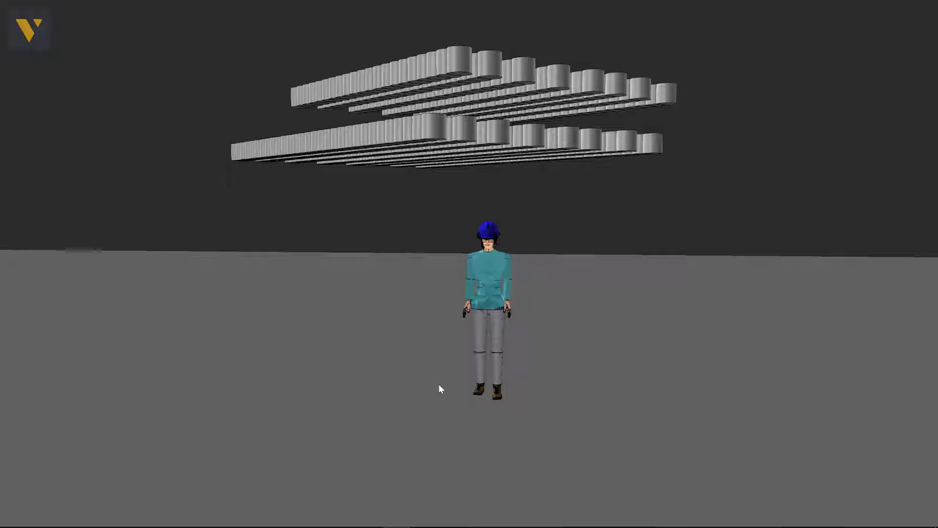
# Run the simulation of the cylinder layers suspended above the human figure
pyautogui.moveTo(466, 335)
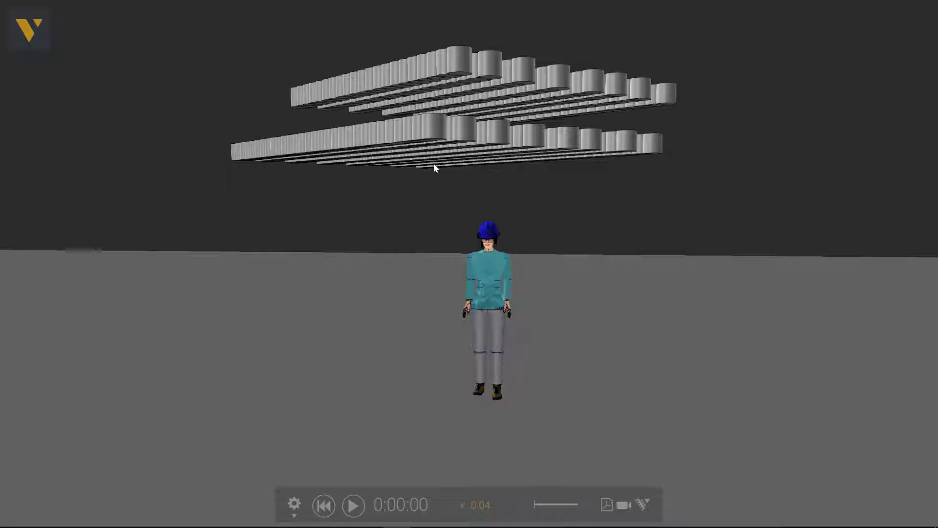
pyautogui.click(353, 506)
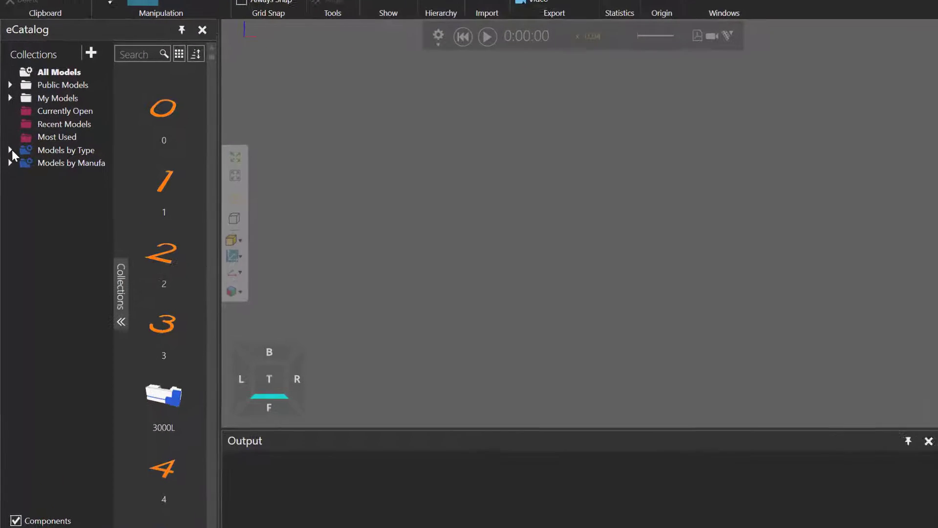
# Add a Block Collider and a Cylinder Collider from the Physics models to the layout
pyautogui.click(8, 180)
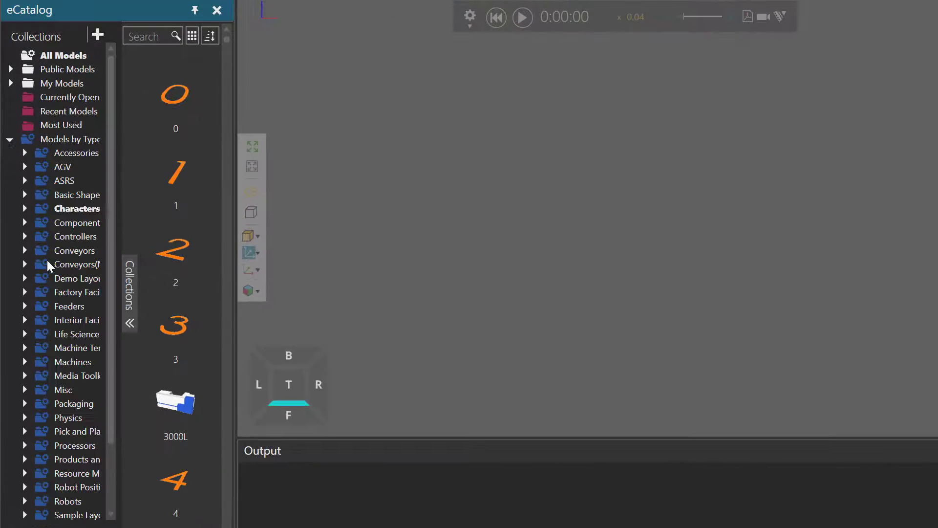
pyautogui.click(69, 418)
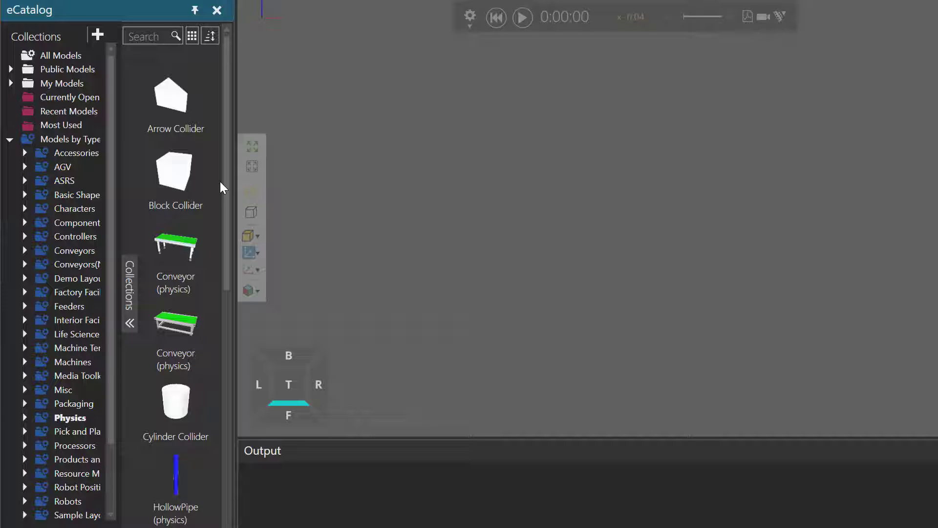
pyautogui.doubleClick(186, 172)
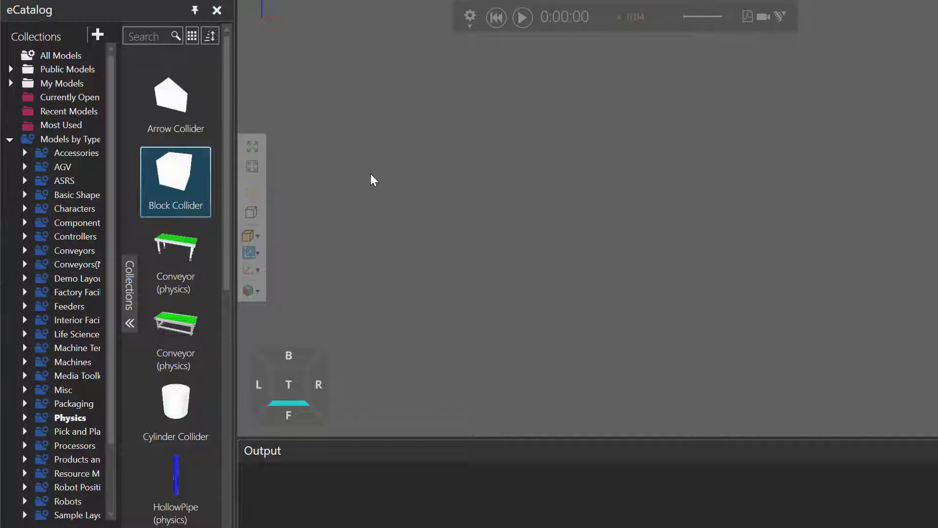
pyautogui.moveTo(179, 403); pyautogui.dragTo(617, 223)
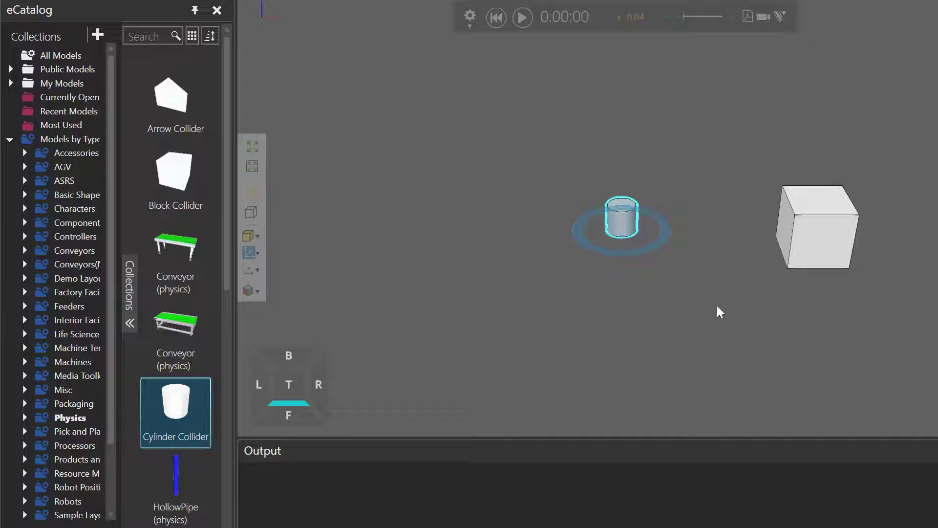
# Snap the cylinder collider onto the centre of the block's top face
pyautogui.keyDown('ctrl'); pyautogui.moveTo(719, 310); pyautogui.dragTo(607, 313, button='right'); pyautogui.keyUp('ctrl')
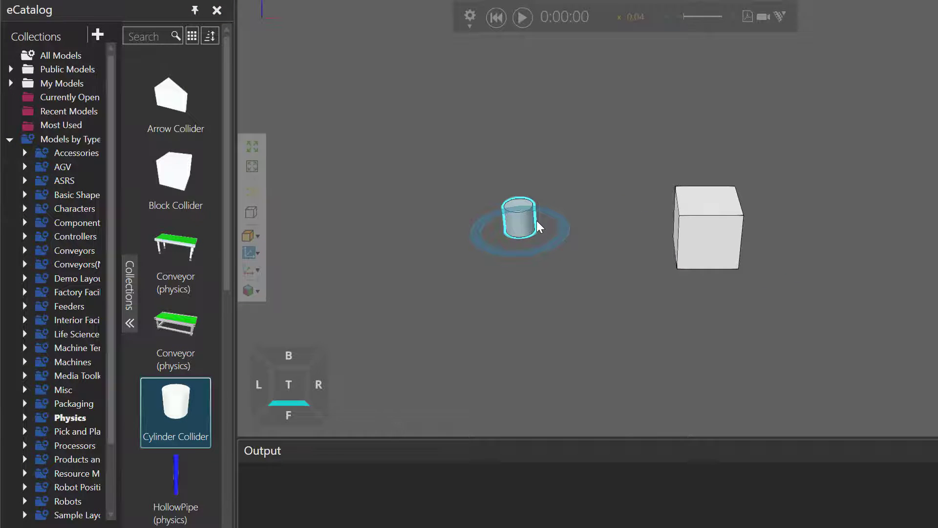
pyautogui.click(359, 62)
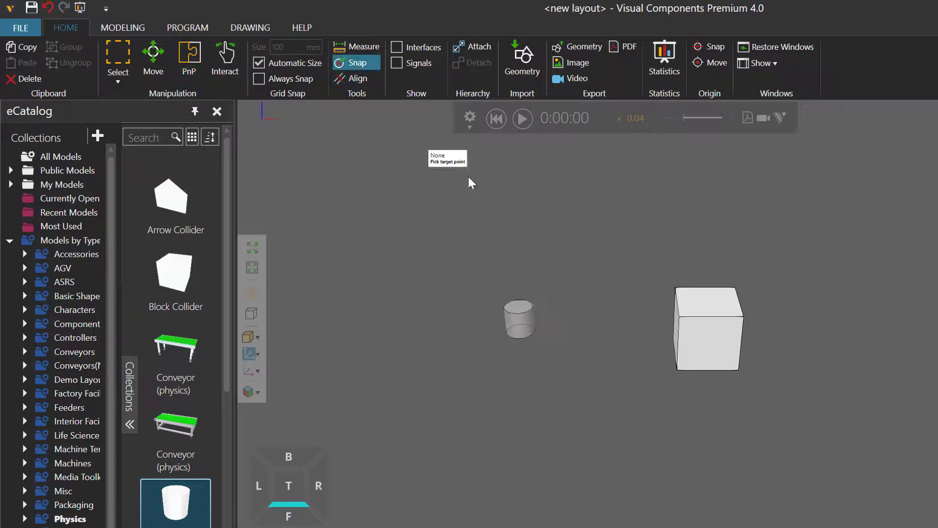
pyautogui.scroll(2, 759, 300)
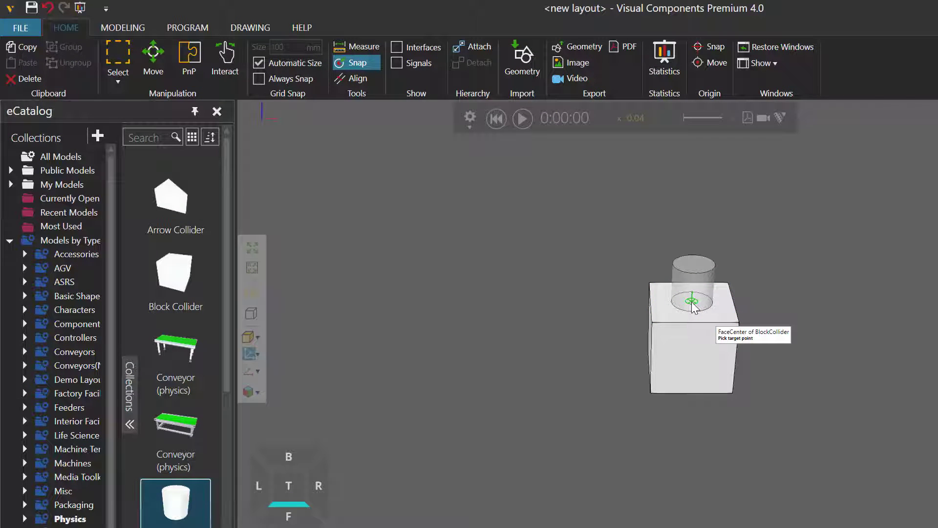
pyautogui.click(692, 303)
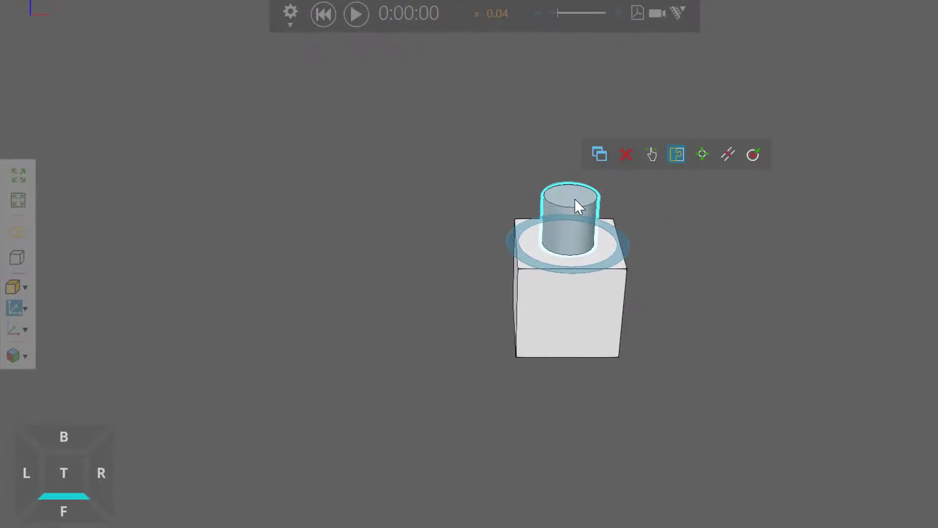
# Raise the cylinder vertically above the block to a Z position of about 1327 mm, test it with a simulation run and reset
pyautogui.click(702, 155)
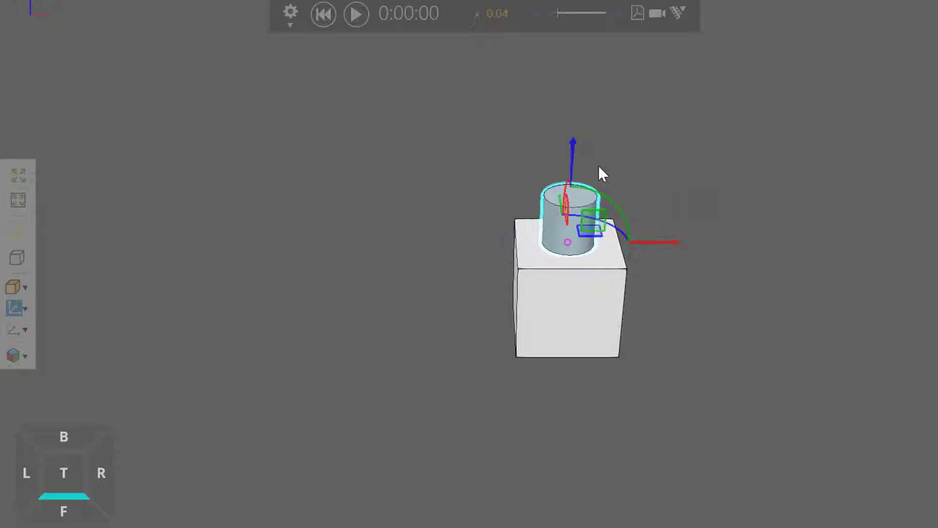
pyautogui.click(573, 146)
pyautogui.moveTo(574, 145); pyautogui.dragTo(586, 1)
pyautogui.moveTo(724, 295); pyautogui.dragTo(638, 392, button='middle')
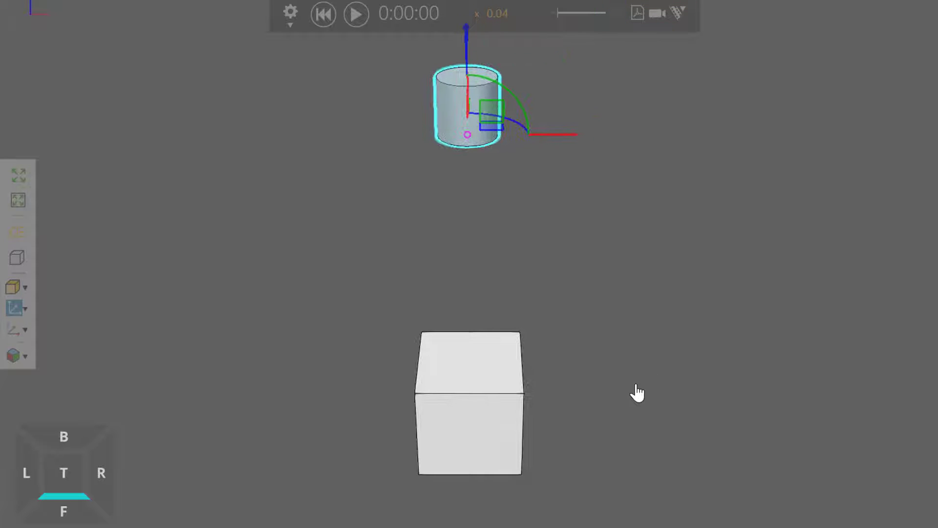
pyautogui.click(357, 15)
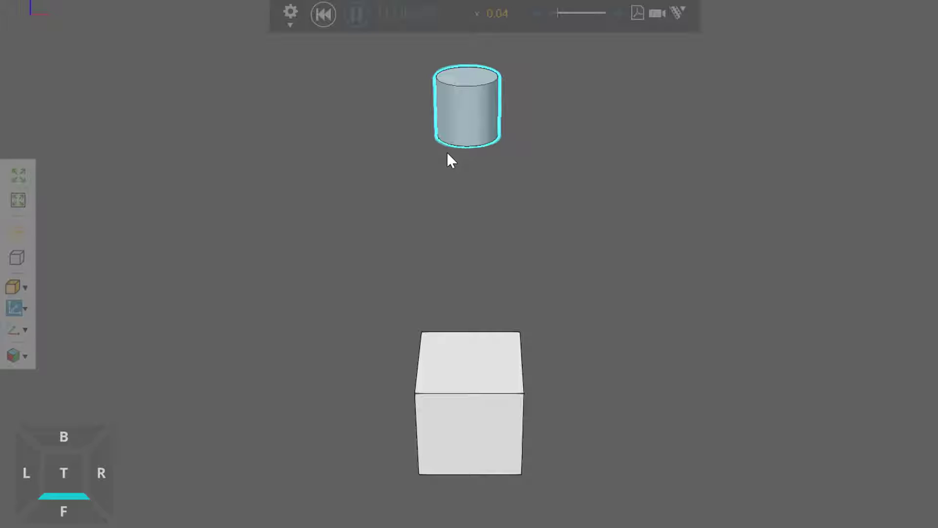
pyautogui.click(323, 15)
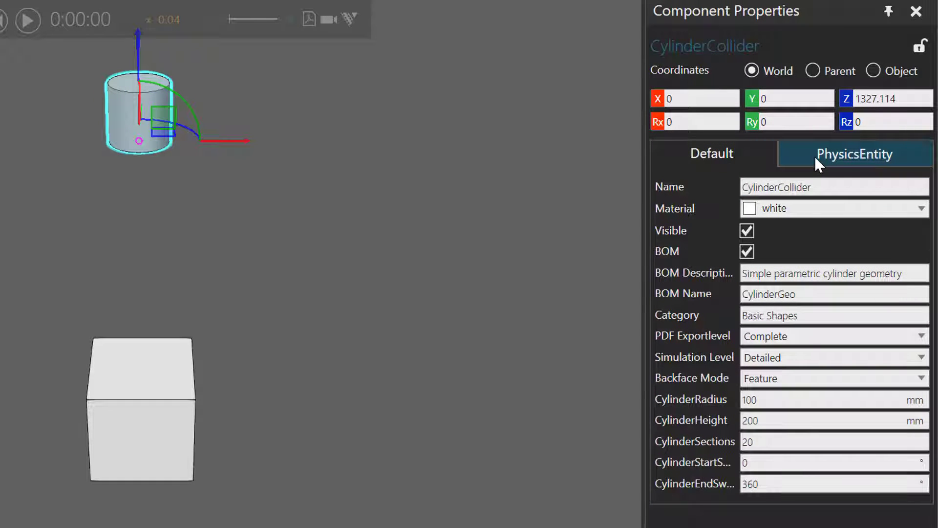
# Set the cylinder's Physics Type to #In Physics
pyautogui.click(815, 156)
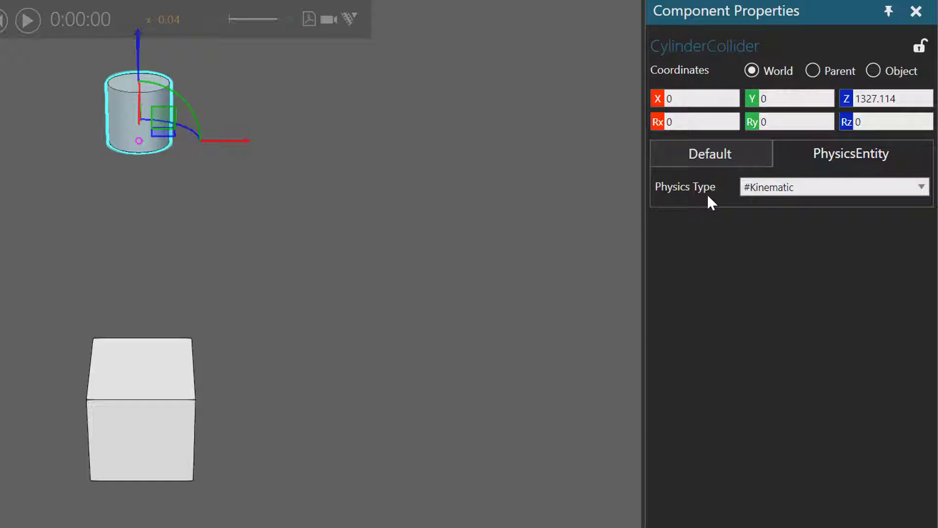
pyautogui.click(787, 191)
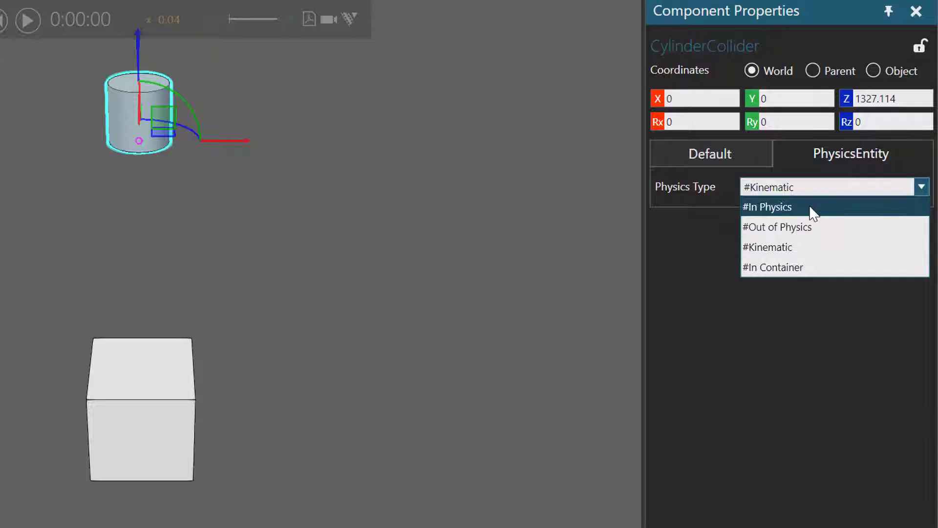
pyautogui.click(784, 207)
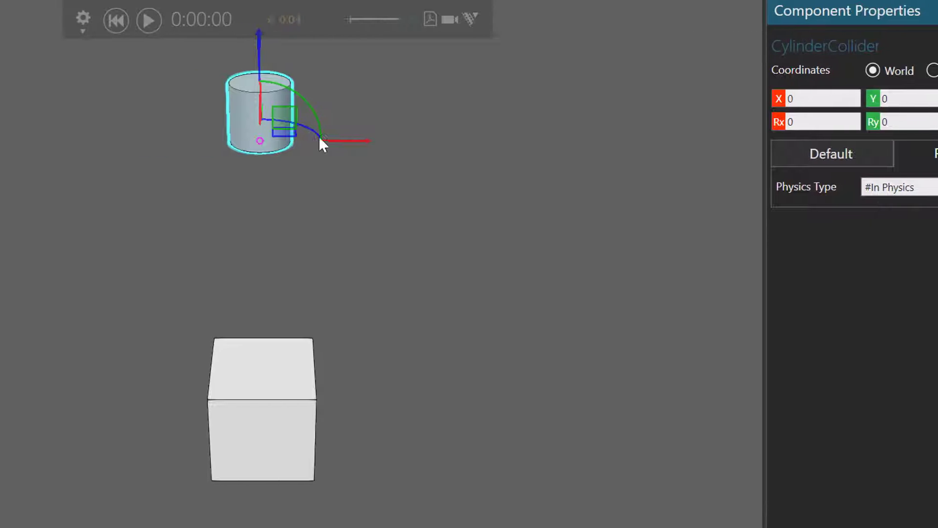
# Run the simulation of the cylinder dropping onto the block, reset it and run it again
pyautogui.click(348, 21)
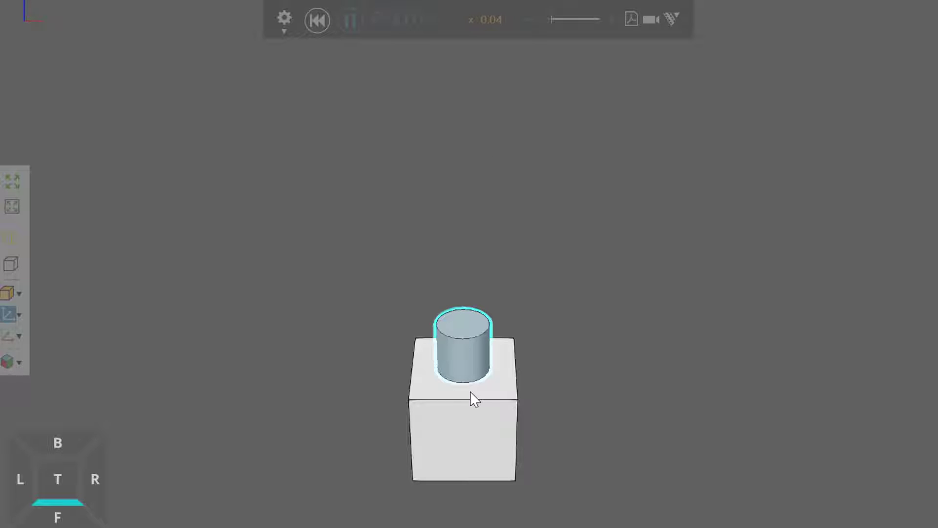
pyautogui.scroll(4, 471, 395)
pyautogui.moveTo(693, 446); pyautogui.dragTo(674, 326, button='middle')
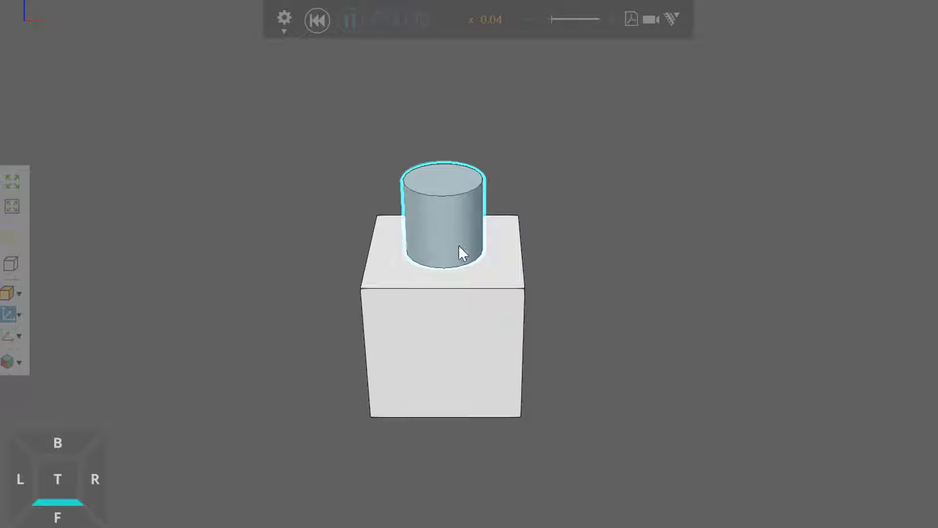
pyautogui.click(318, 20)
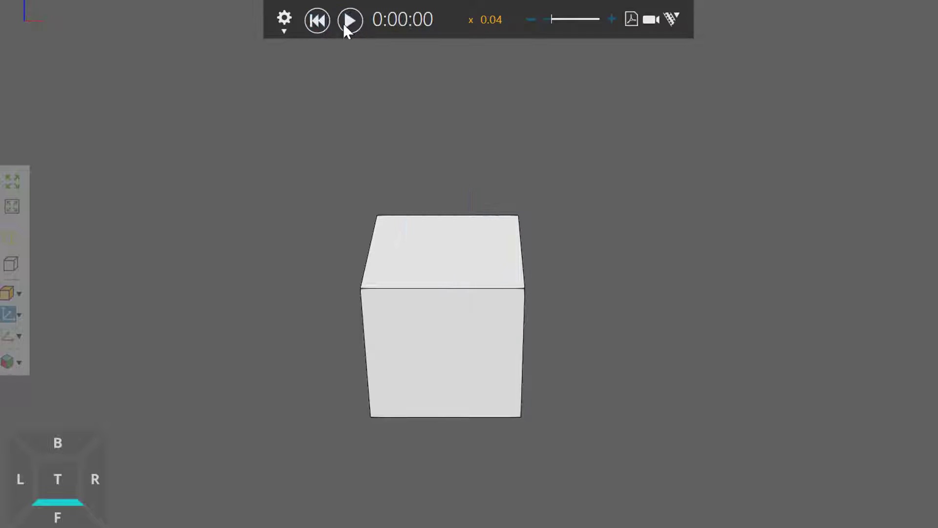
pyautogui.click(350, 20)
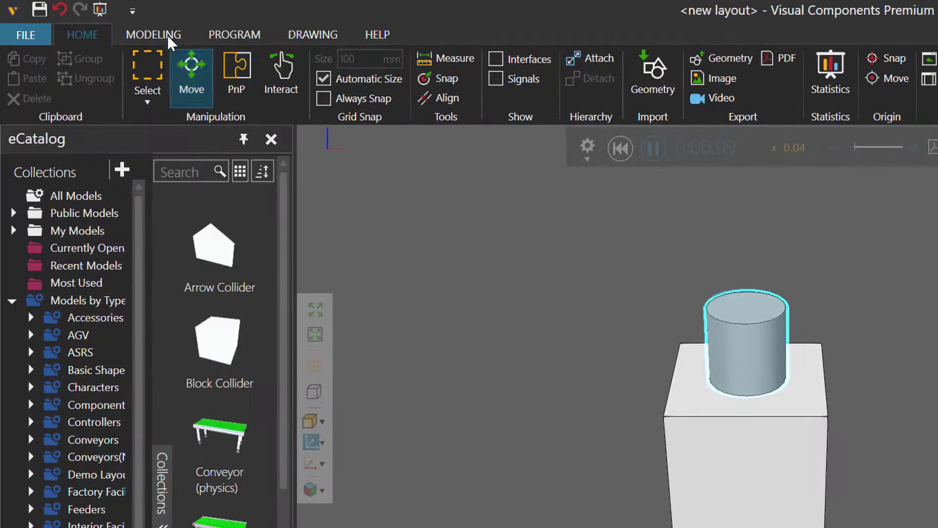
# Show the behaviors in the cylinder's component structure and open the properties of its PhysicsEntity behavior
pyautogui.click(159, 32)
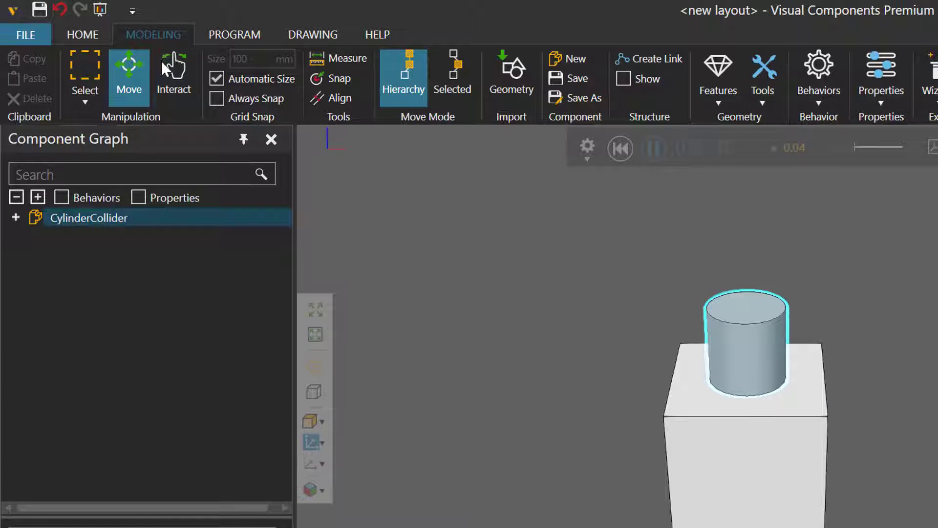
pyautogui.click(63, 197)
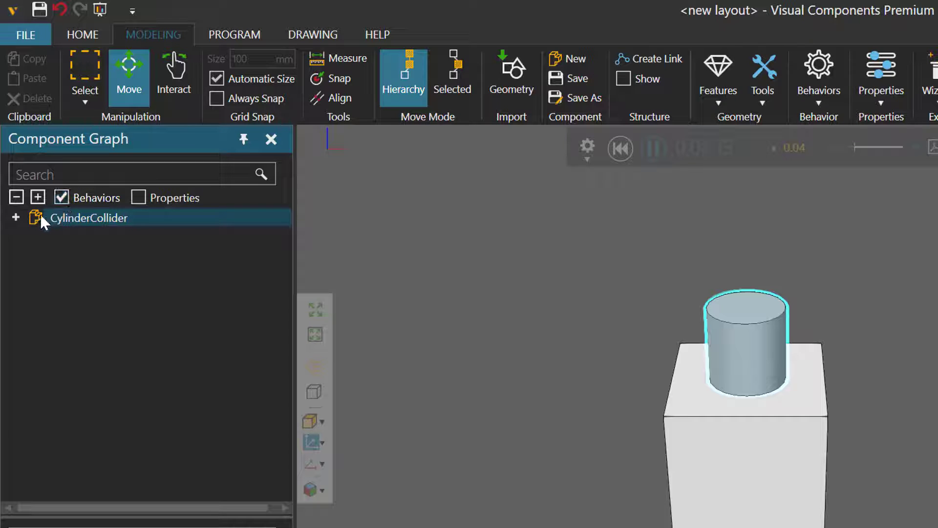
pyautogui.click(16, 216)
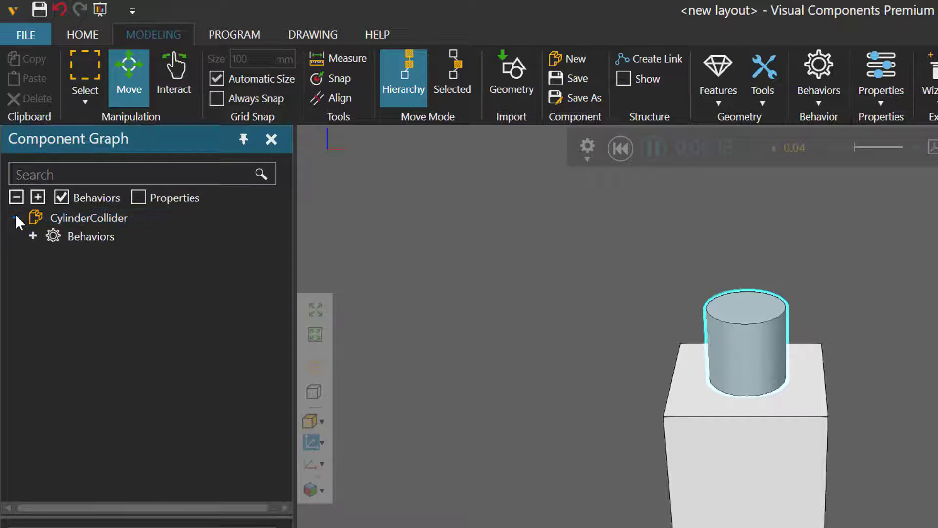
pyautogui.click(32, 235)
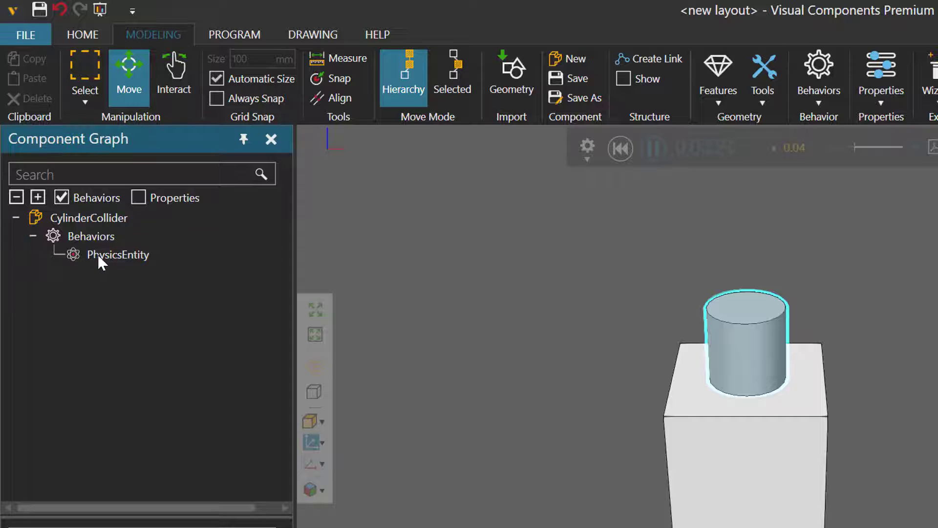
pyautogui.click(114, 255)
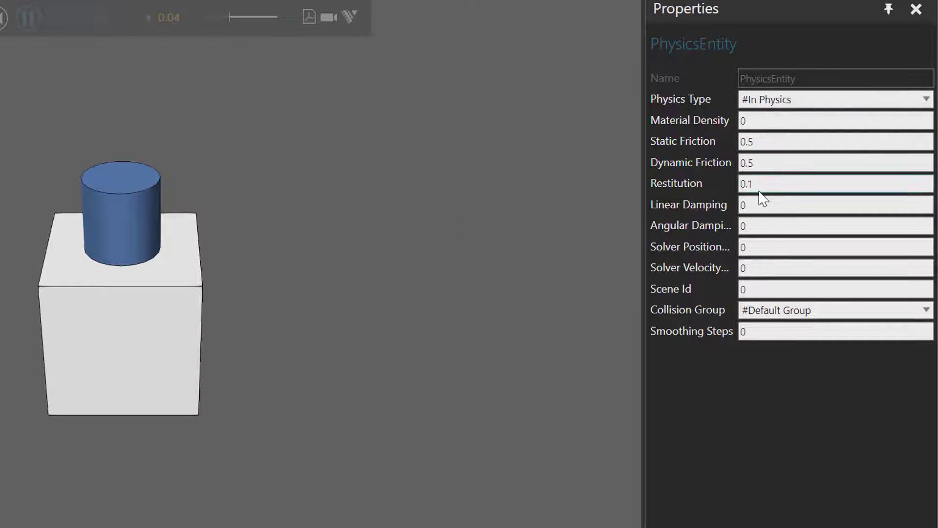
# Set the cylinder's Restitution to 0, run the drop simulation and reset it
pyautogui.moveTo(761, 198)
pyautogui.click(746, 185)
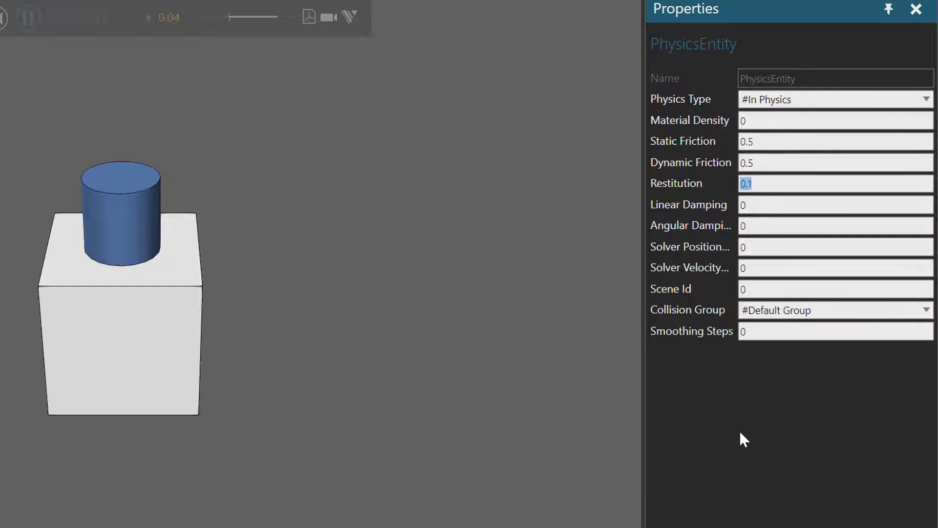
pyautogui.write('0')
pyautogui.click(4, 19)
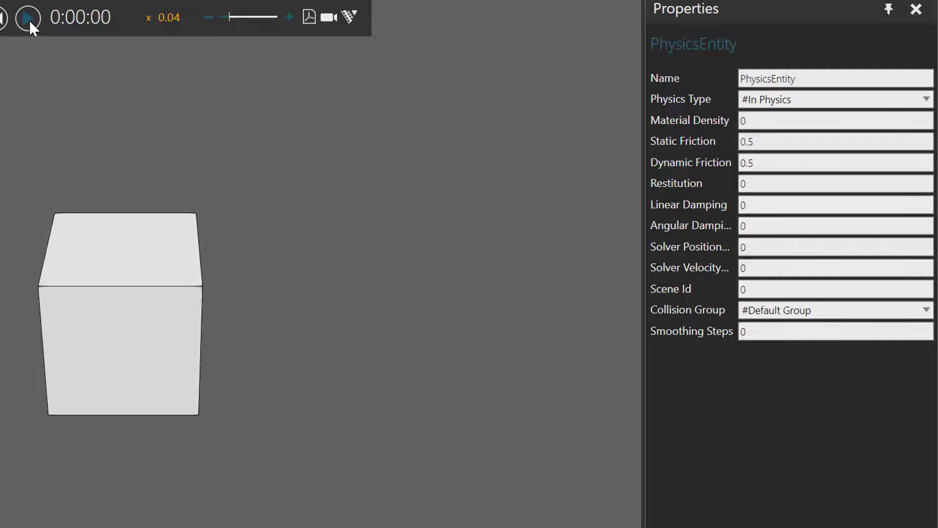
pyautogui.click(30, 20)
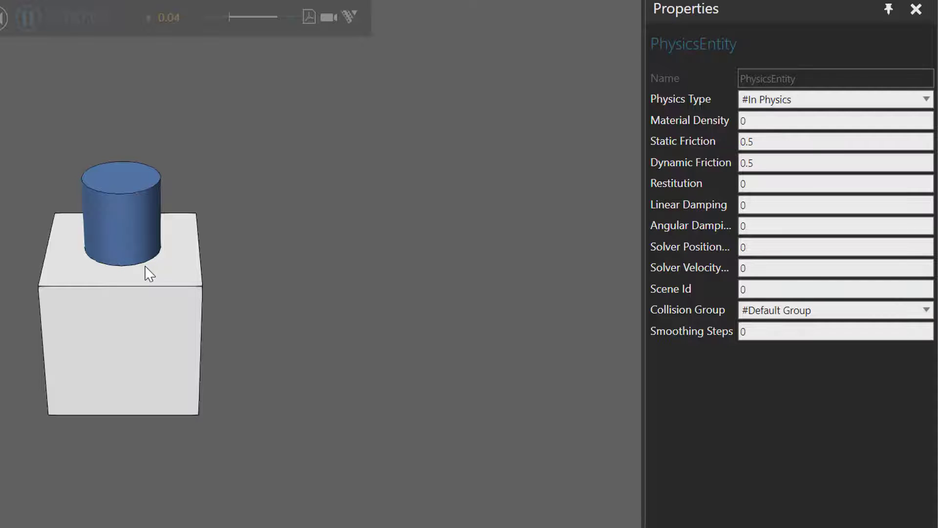
pyautogui.click(4, 18)
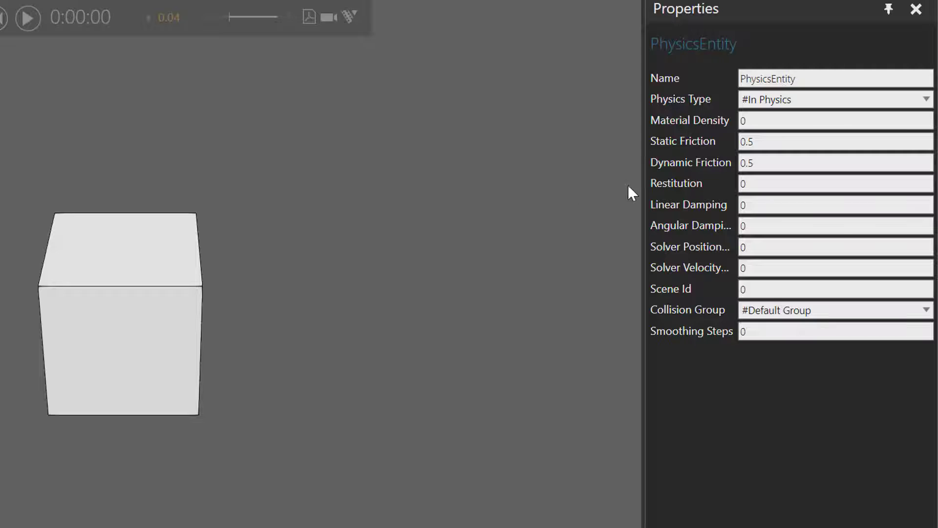
# Set the cylinder's Restitution to 1, run the drop simulation twice and reset it
pyautogui.doubleClick(743, 184)
pyautogui.write('1')
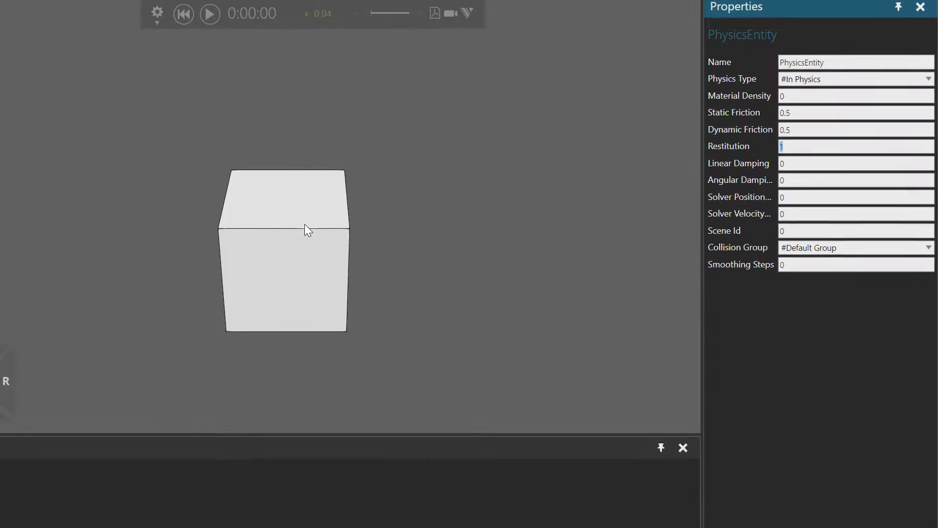
pyautogui.click(209, 14)
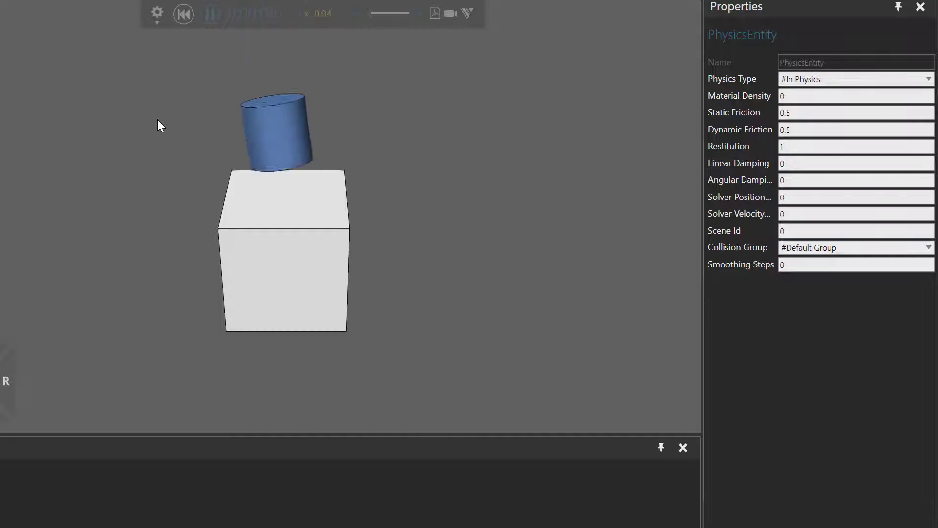
pyautogui.moveTo(478, 405); pyautogui.dragTo(462, 404, button='right')
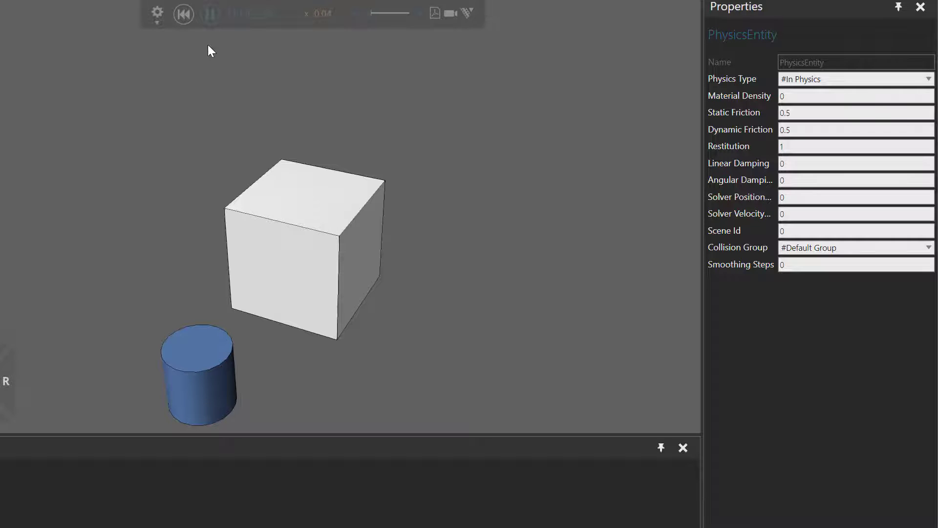
pyautogui.click(183, 14)
pyautogui.click(210, 14)
pyautogui.click(184, 14)
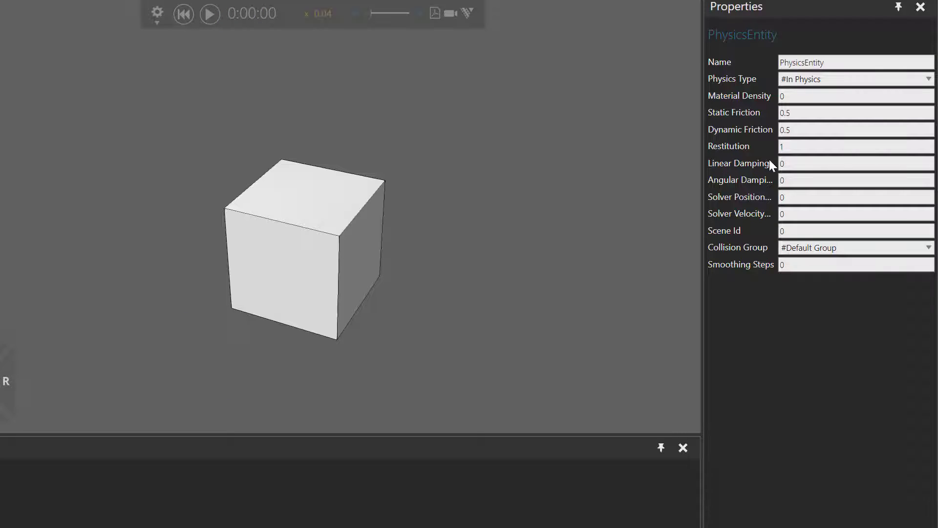
# Set the cylinder's Restitution to 0.5, run the drop simulation and reset it
pyautogui.click(793, 148)
pyautogui.write('0.5')
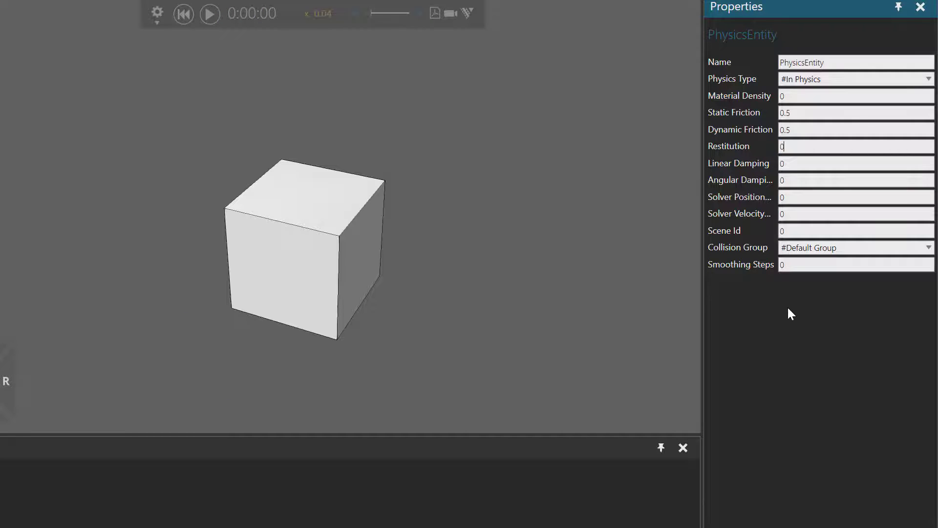
pyautogui.press('Return')
pyautogui.click(210, 15)
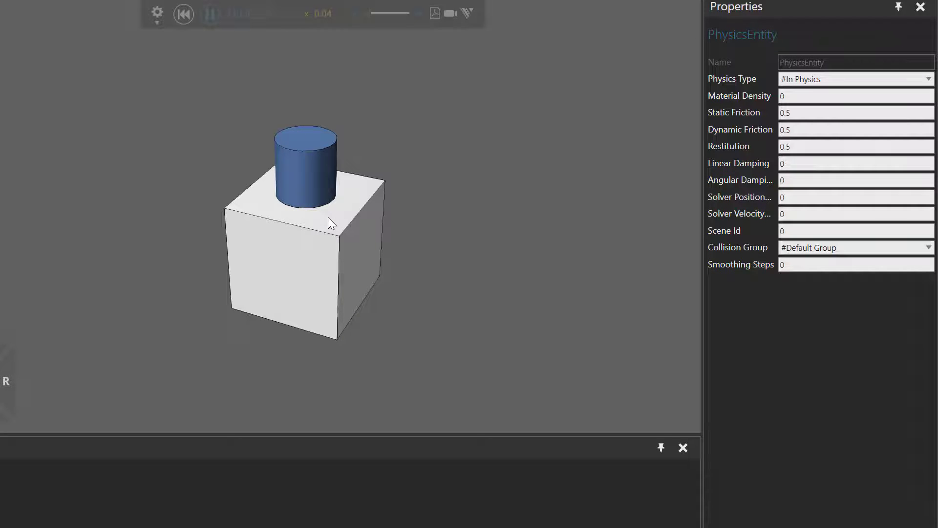
pyautogui.click(183, 14)
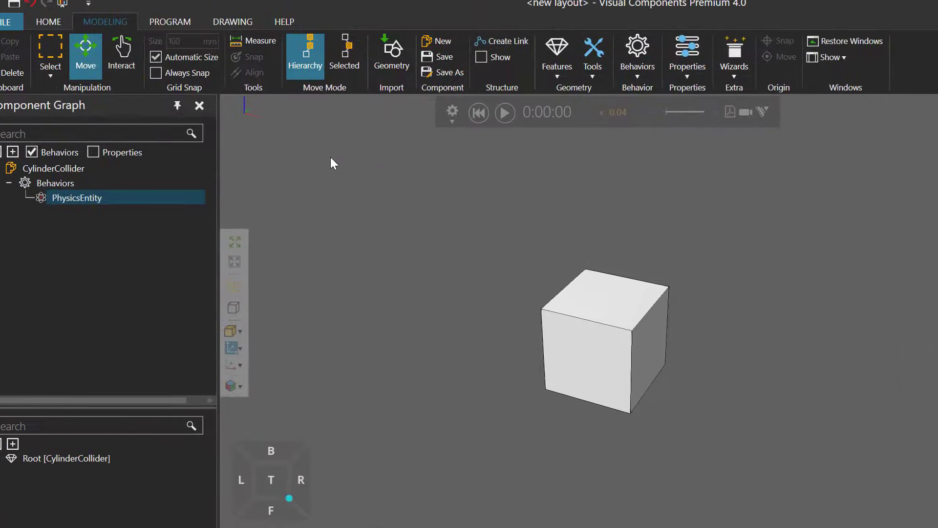
# Add the Conveyor (physics) model with the lower cross-braced frame from the Physics collection beside the block
pyautogui.click(76, 28)
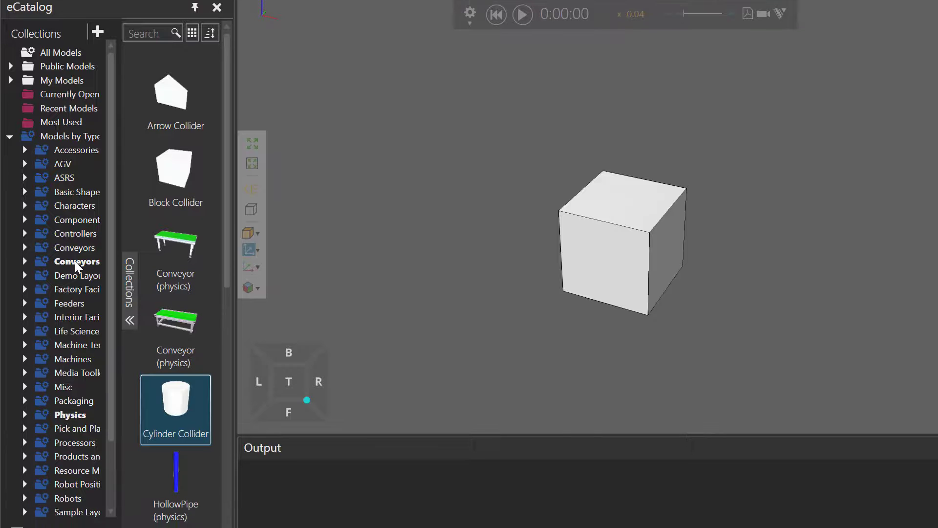
pyautogui.click(171, 318)
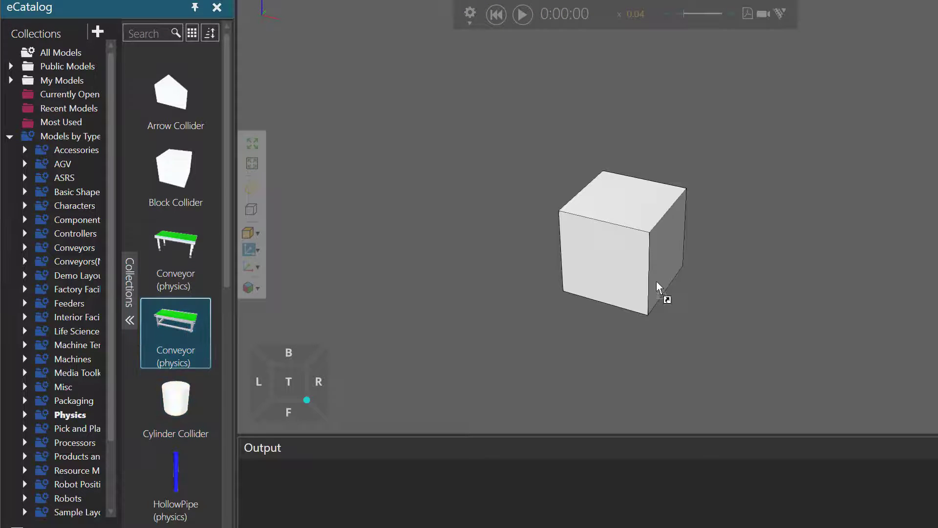
pyautogui.moveTo(656, 281); pyautogui.dragTo(857, 272)
pyautogui.moveTo(864, 355); pyautogui.dragTo(743, 318, button='middle')
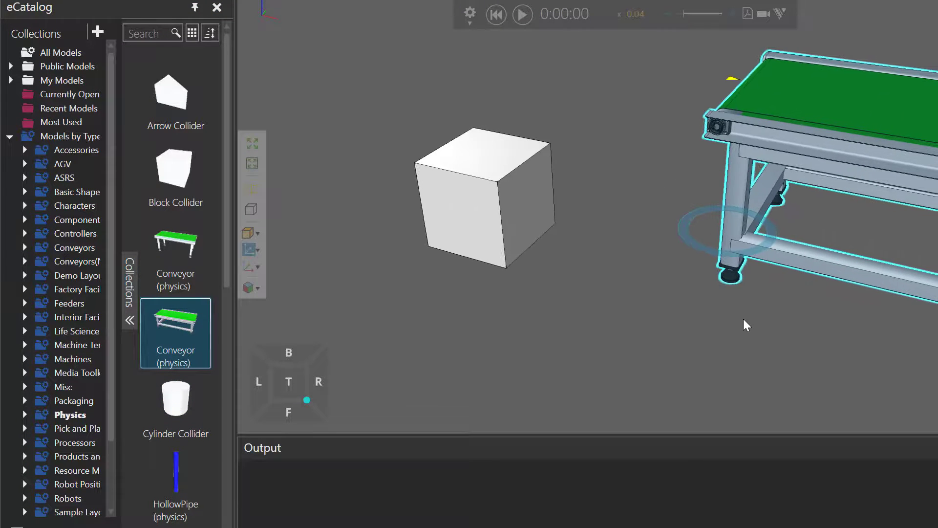
pyautogui.scroll(-4, 744, 320)
pyautogui.moveTo(824, 354); pyautogui.dragTo(736, 368, button='middle')
# Add a second Cylinder Collider to the layout and snap it onto the conveyor's green belt
pyautogui.click(180, 404)
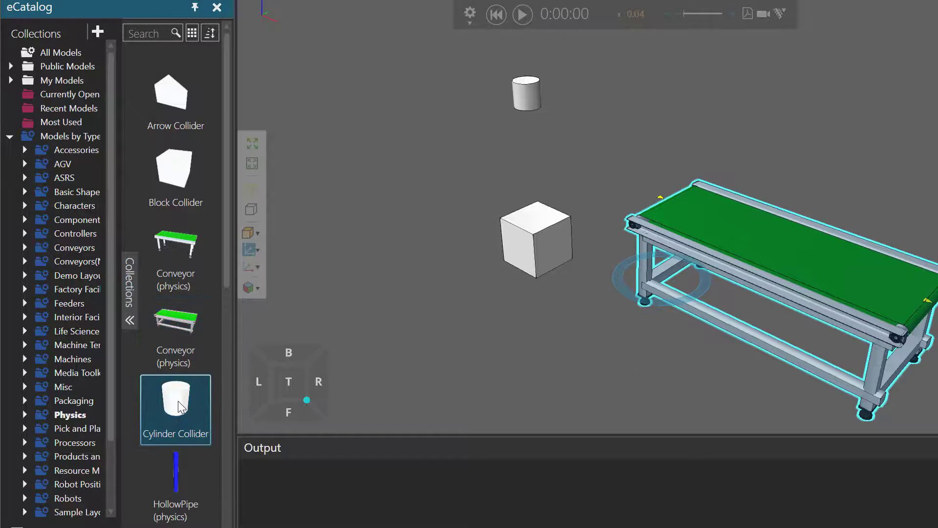
pyautogui.moveTo(179, 410); pyautogui.dragTo(559, 353)
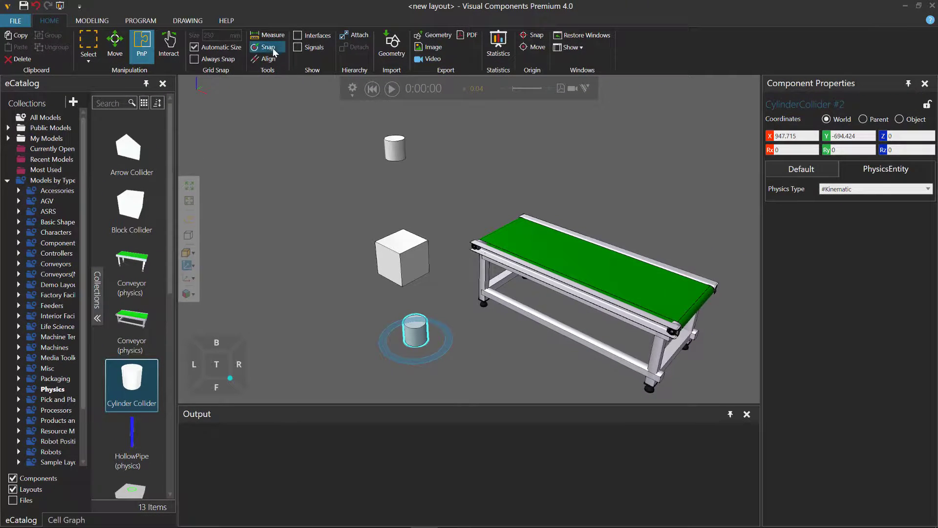
pyautogui.click(268, 47)
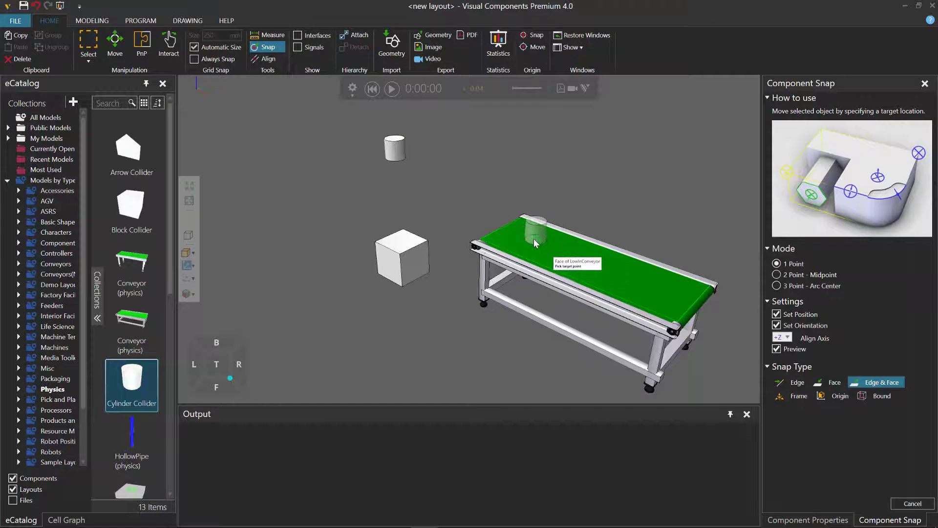
pyautogui.click(561, 252)
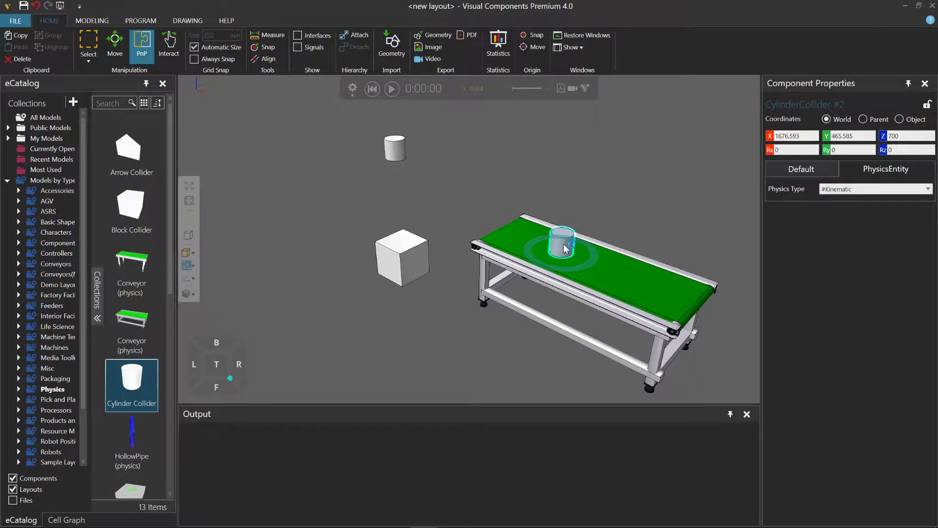
# Raise the second cylinder above the conveyor to a Z of about 1339 and tilt it to an Rx of -40
pyautogui.moveTo(591, 245)
pyautogui.click(643, 220)
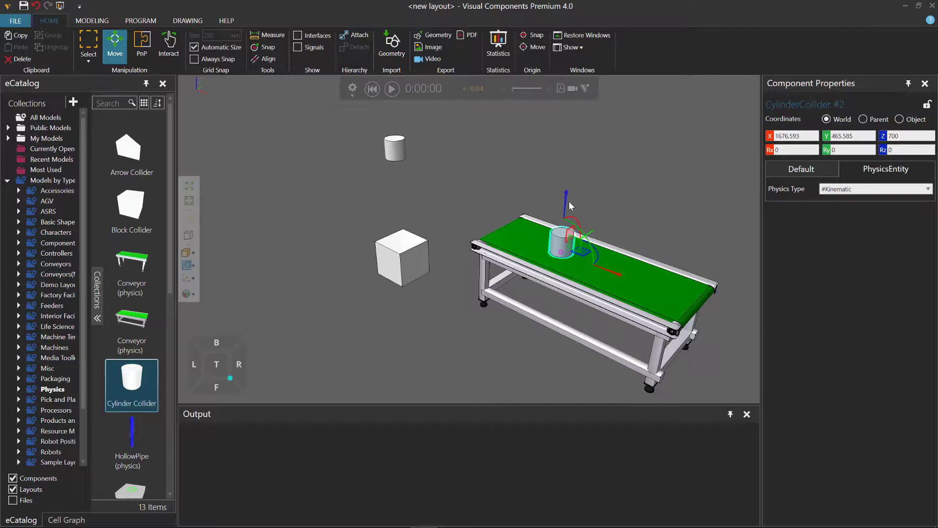
pyautogui.moveTo(565, 208); pyautogui.dragTo(563, 131)
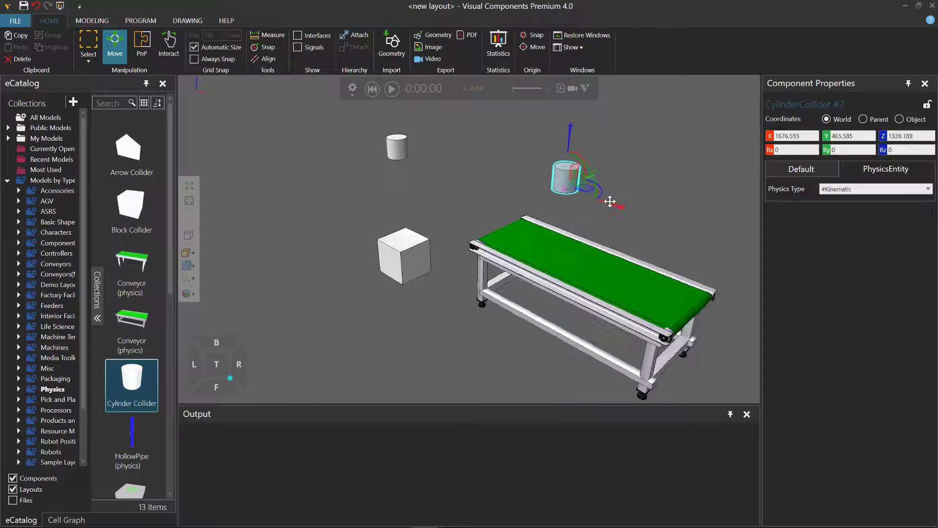
pyautogui.scroll(2, 613, 250)
pyautogui.moveTo(627, 246); pyautogui.dragTo(565, 243, button='right')
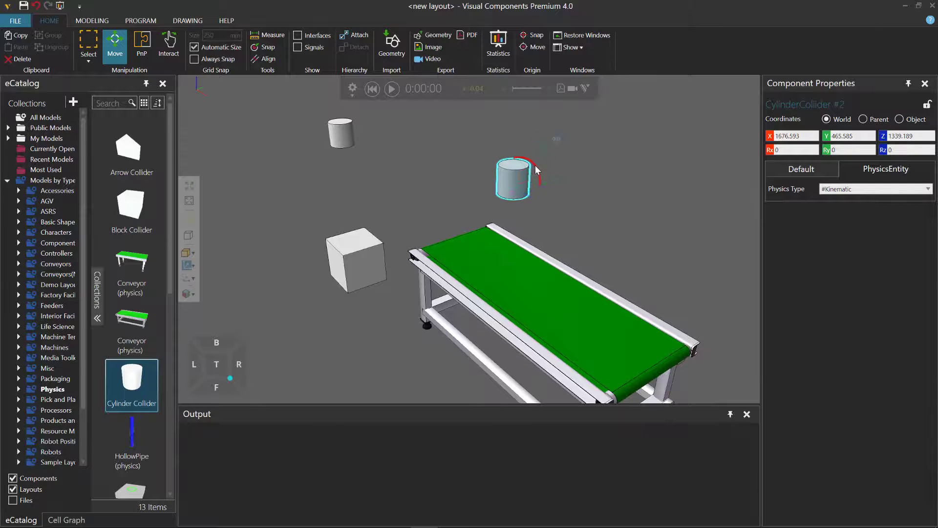
pyautogui.moveTo(536, 169); pyautogui.dragTo(551, 184)
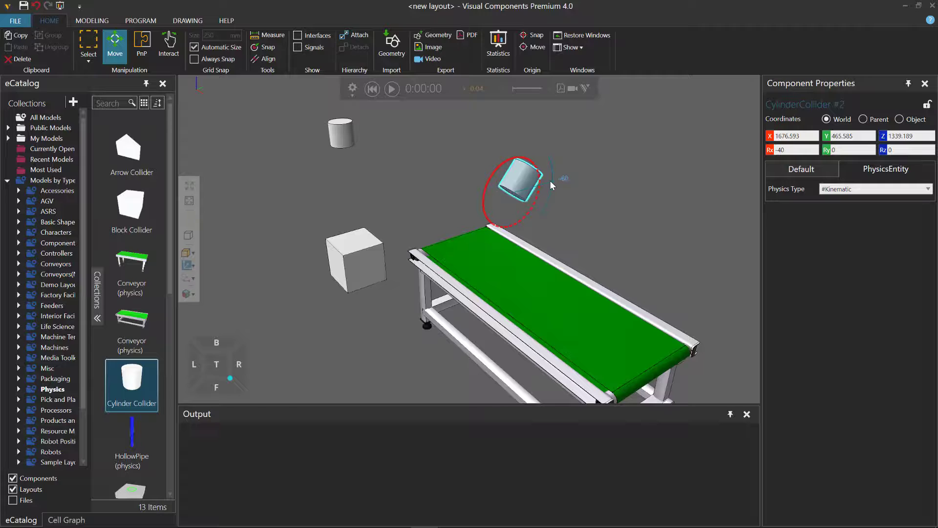
# Run and reset the simulation, and set the tilted cylinder's Physics Type to #In Physics
pyautogui.click(391, 88)
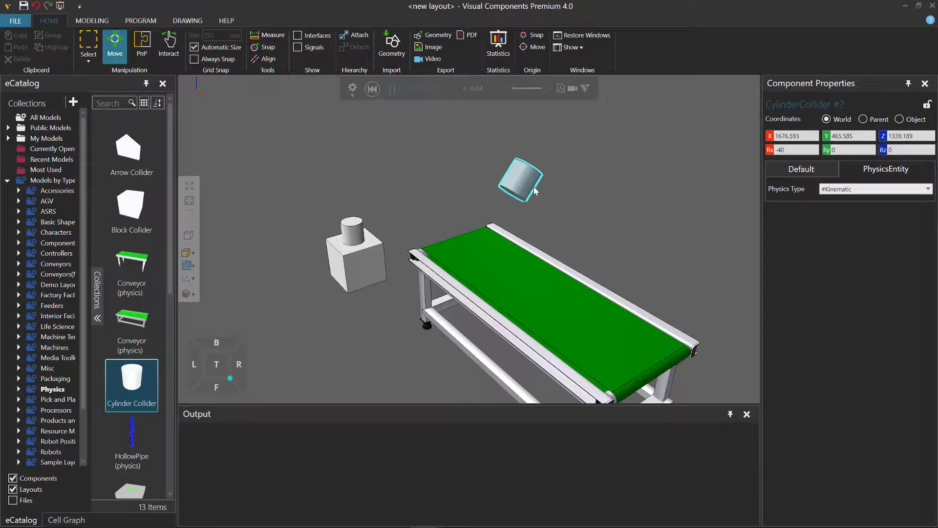
pyautogui.click(373, 89)
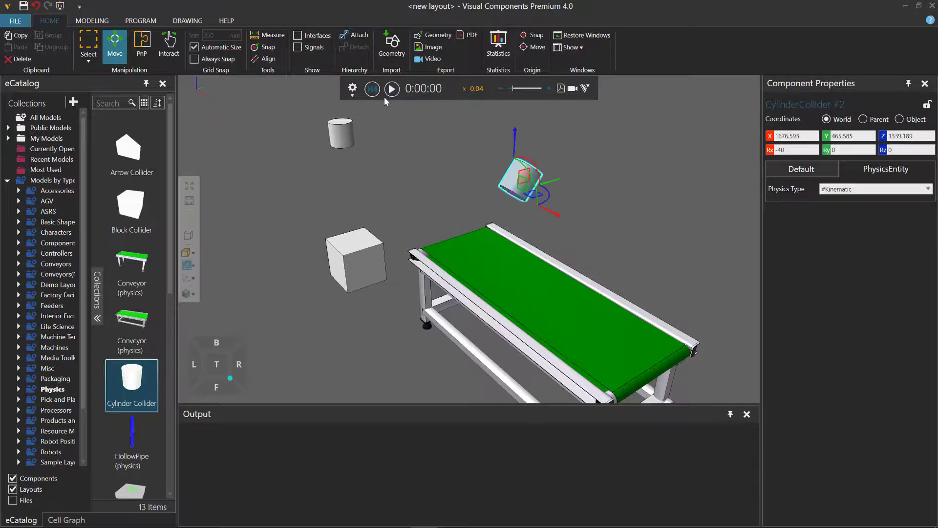
pyautogui.click(858, 191)
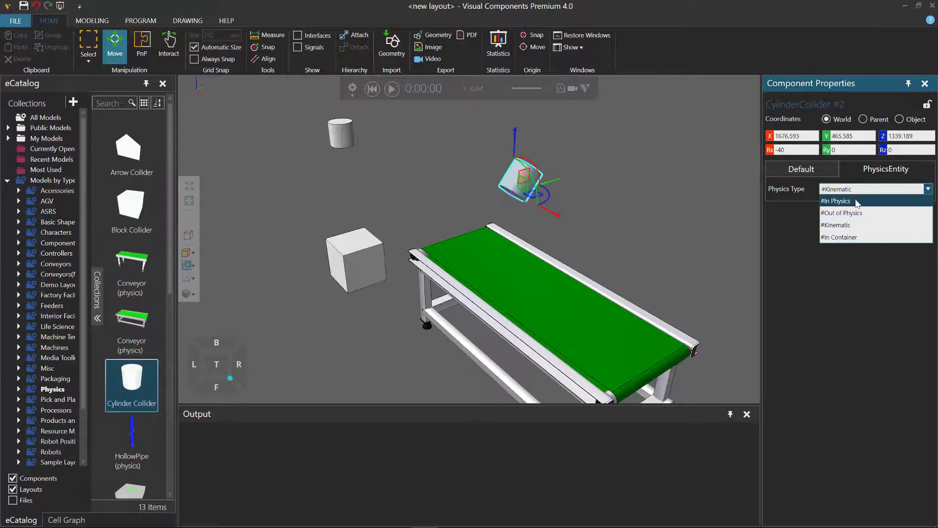
pyautogui.click(841, 201)
# Run the simulation of the tilted cylinder dropping onto the conveyor twice and reset it
pyautogui.click(392, 89)
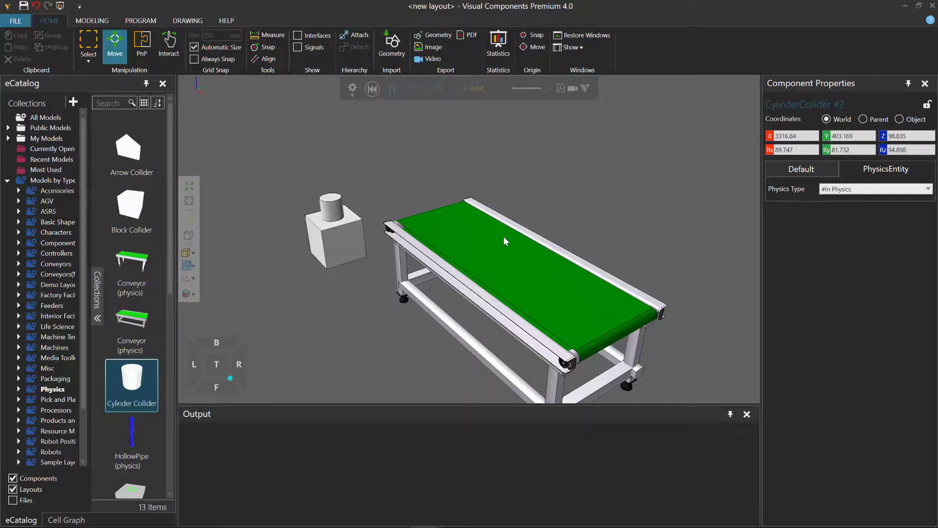
pyautogui.click(372, 90)
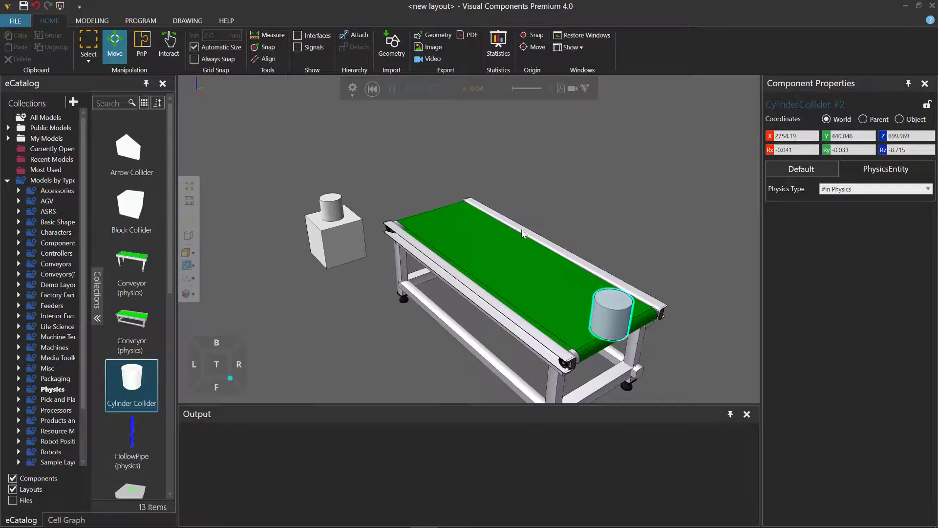
pyautogui.click(371, 89)
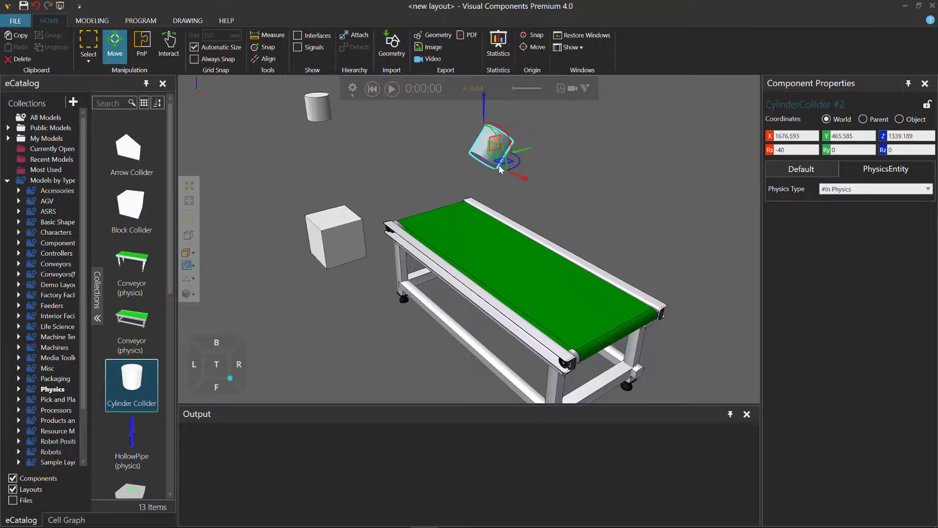
# Show the behaviors in the second cylinder's component structure for modeling and open its PhysicsEntity properties
pyautogui.click(97, 18)
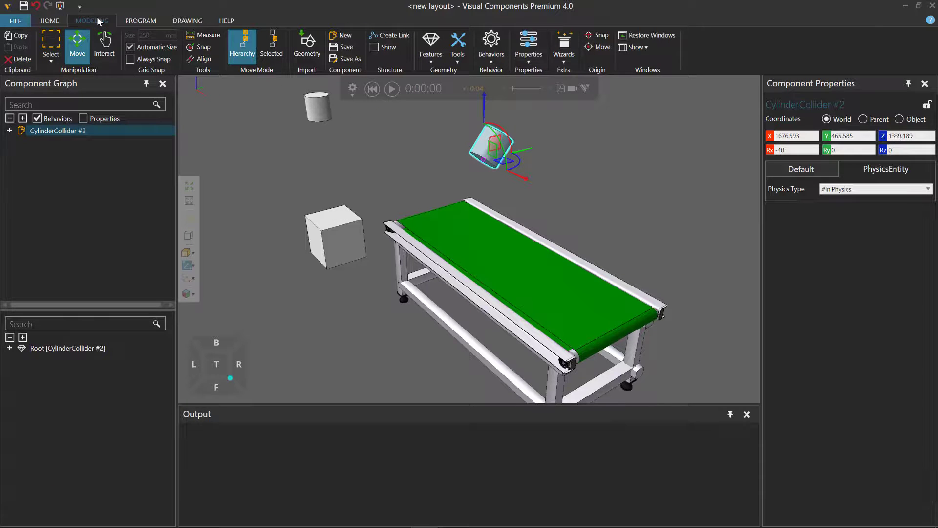
pyautogui.click(10, 130)
pyautogui.click(20, 142)
pyautogui.click(58, 152)
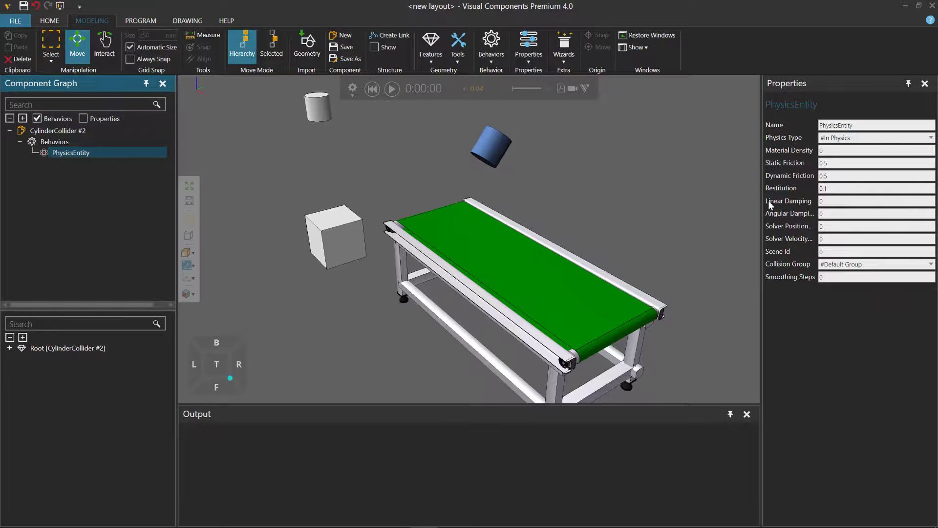
# Set the second cylinder's Restitution to 1, run the conveyor drop simulation and reset it
pyautogui.click(827, 188)
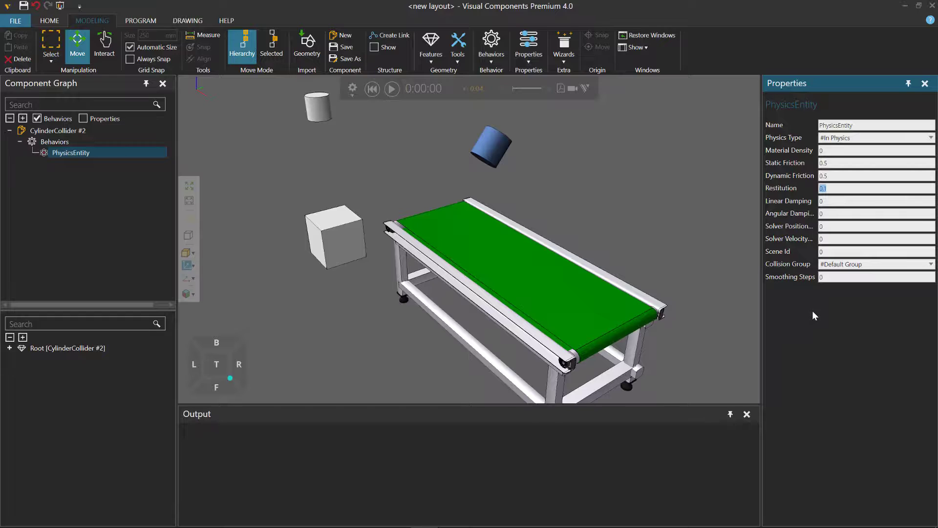
pyautogui.write('1')
pyautogui.click(392, 89)
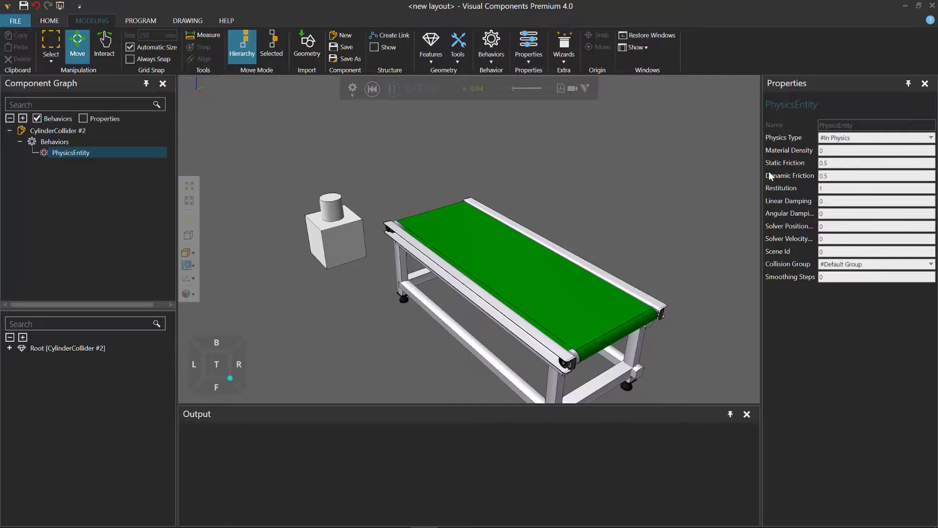
pyautogui.click(372, 91)
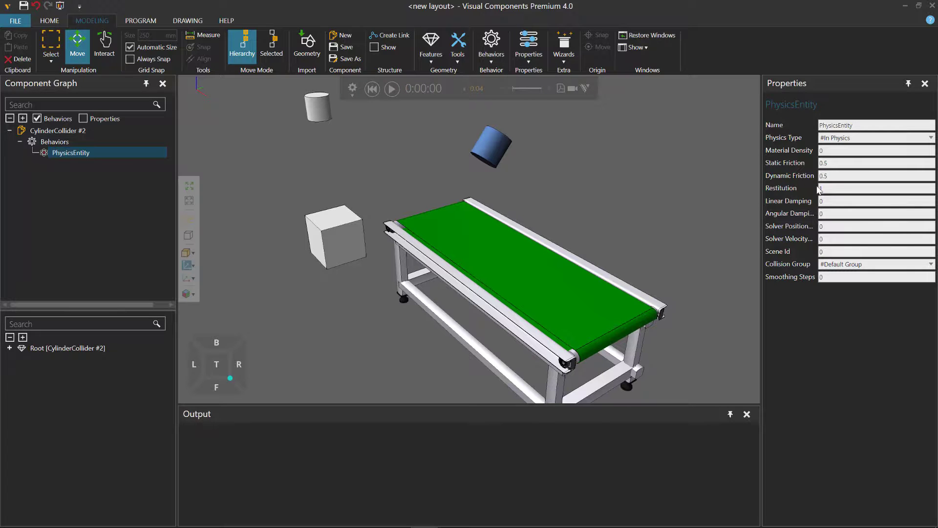
# Set the second cylinder's Restitution to 0.3, run the simulation and view the whole conveyor and the fallen cylinder
pyautogui.click(837, 188)
pyautogui.write('0.3')
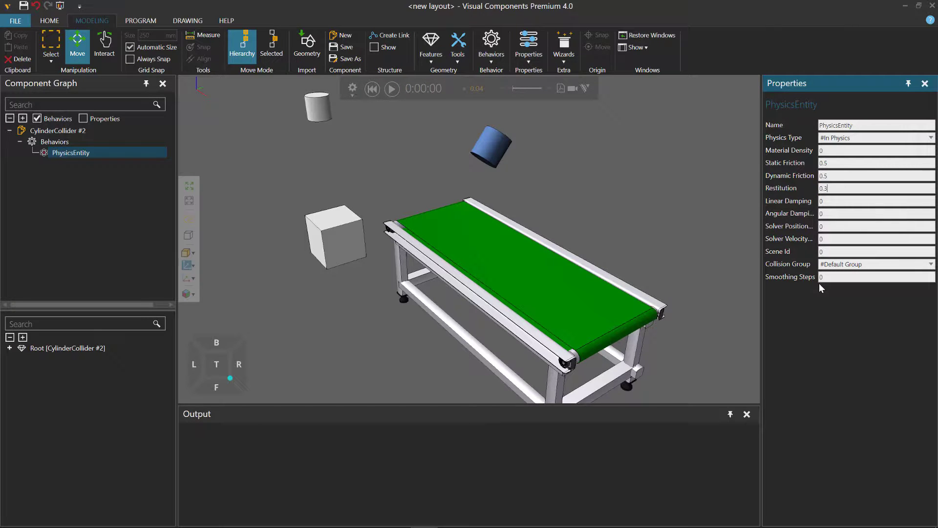
pyautogui.press('Return')
pyautogui.click(392, 88)
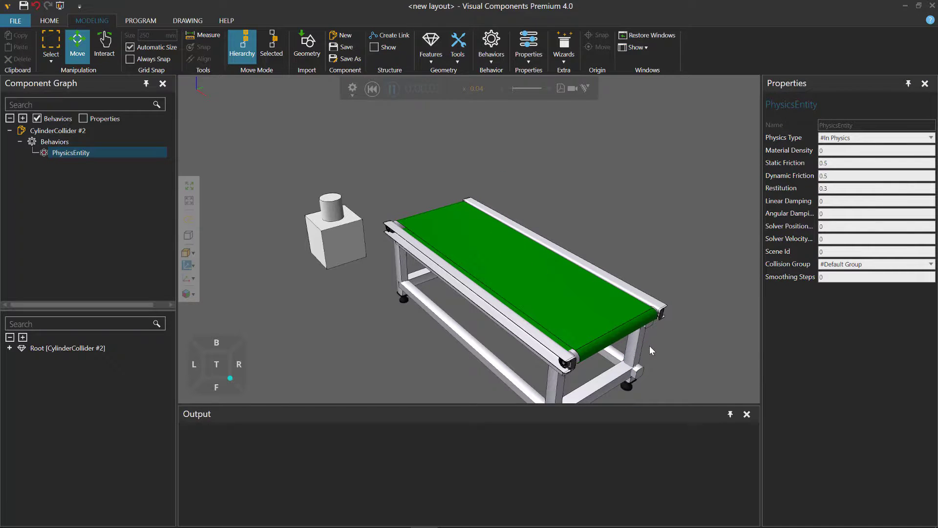
pyautogui.moveTo(352, 331); pyautogui.dragTo(421, 329, button='right')
pyautogui.scroll(-2, 419, 328)
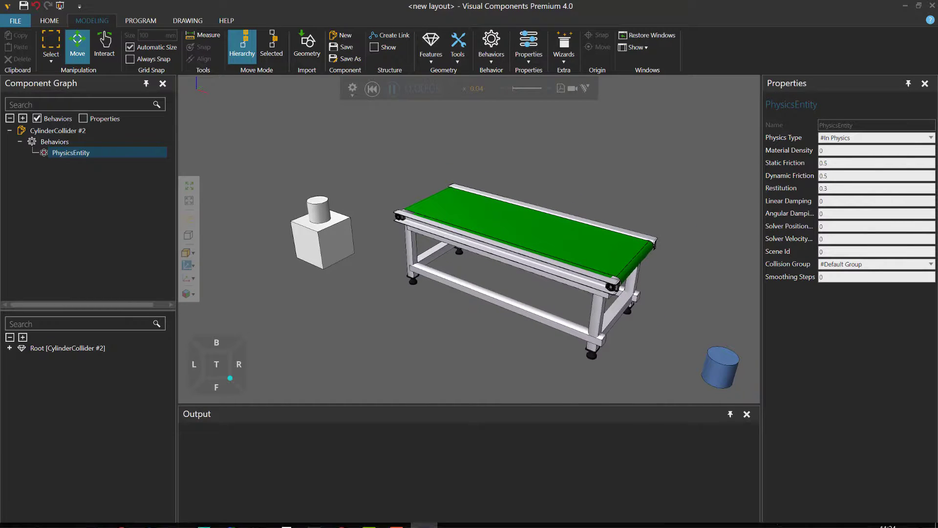
# Switch to the browser, review Wikipedia's Coefficient of restitution article and NVIDIA's Friction and Restitution section, and return to Visual Components
pyautogui.click(342, 517)
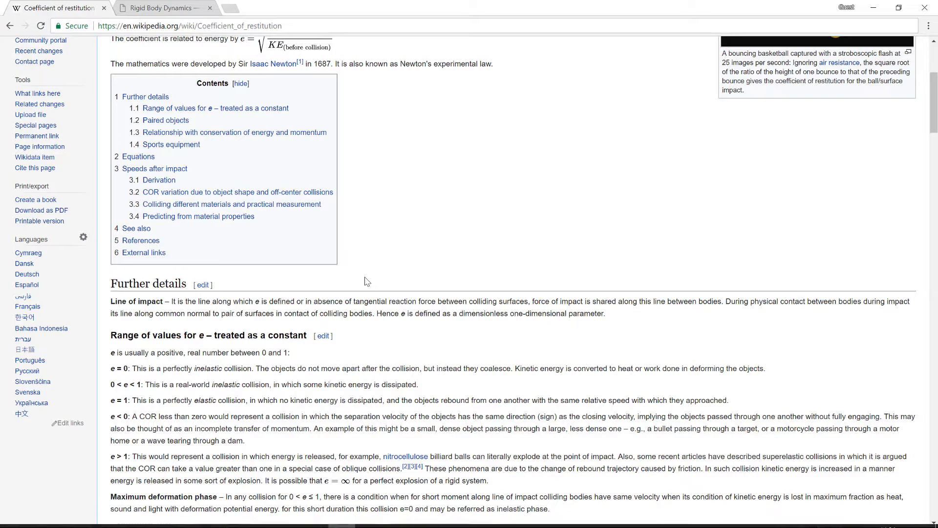
pyautogui.scroll(5, 366, 280)
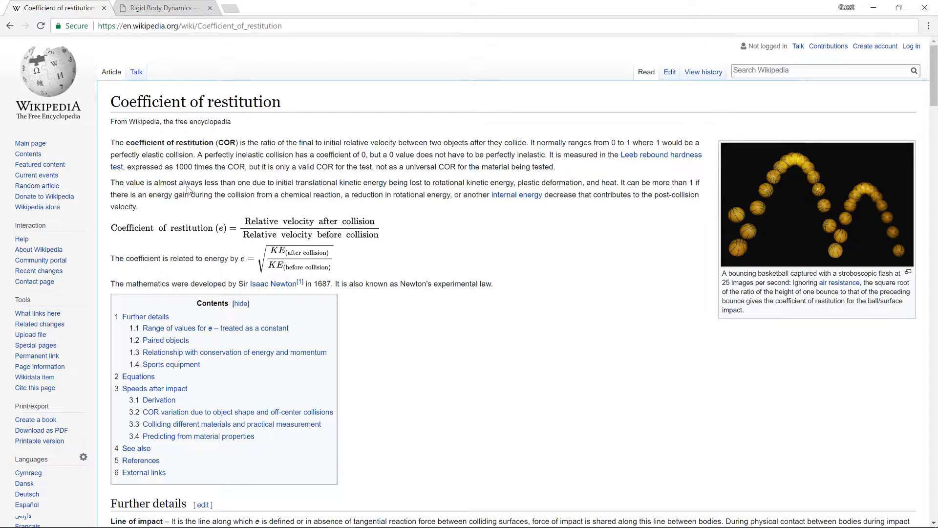
pyautogui.click(170, 7)
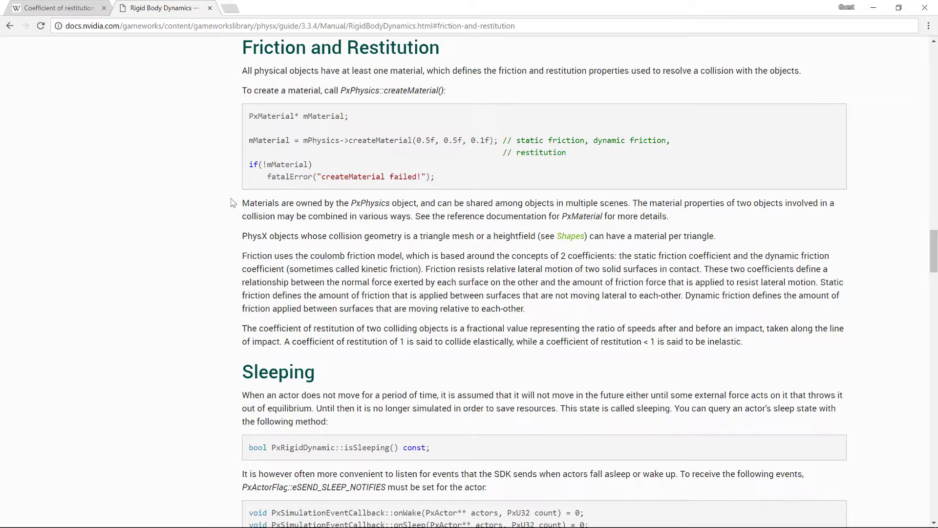
pyautogui.click(874, 7)
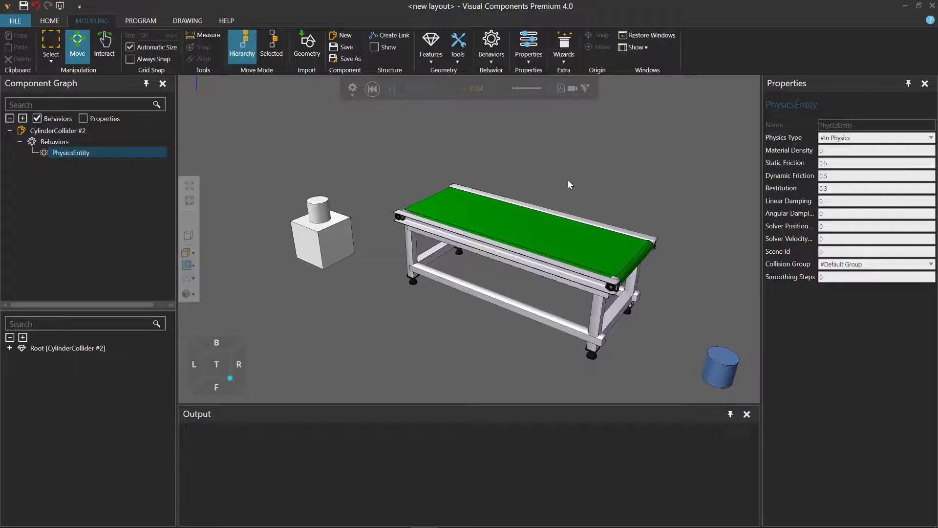